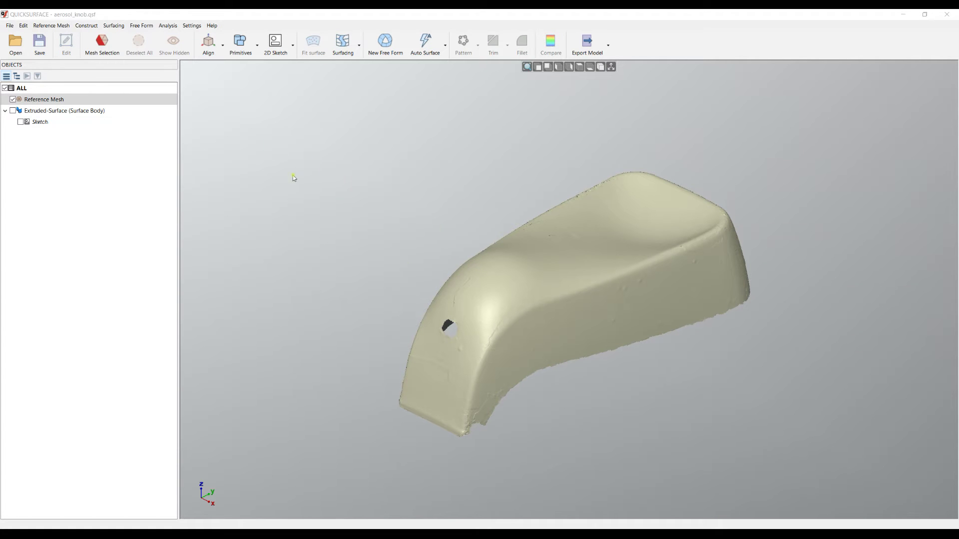
Open the Multiple meshes cleanup for the Reference Mesh's 20 individual meshes.
click(498, 281)
click(67, 43)
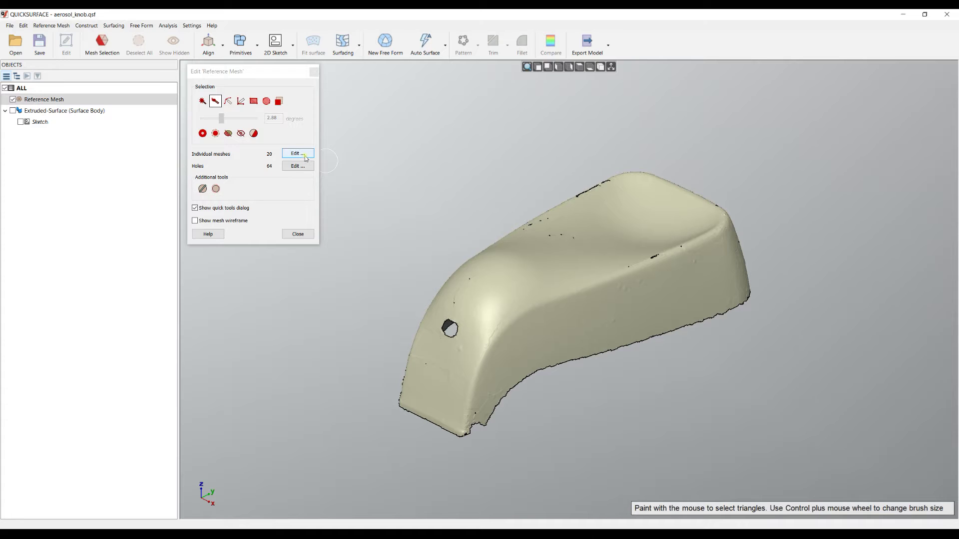
click(298, 154)
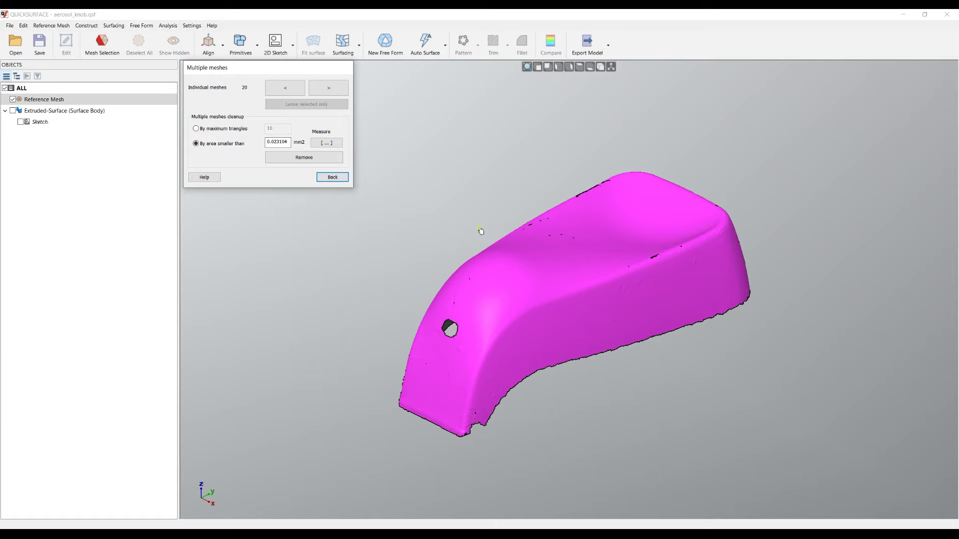
mouse_move(479, 230)
right_down()
mouse_move(470, 214)
mouse_move(442, 211)
mouse_move(439, 167)
mouse_move(759, 253)
right_up()
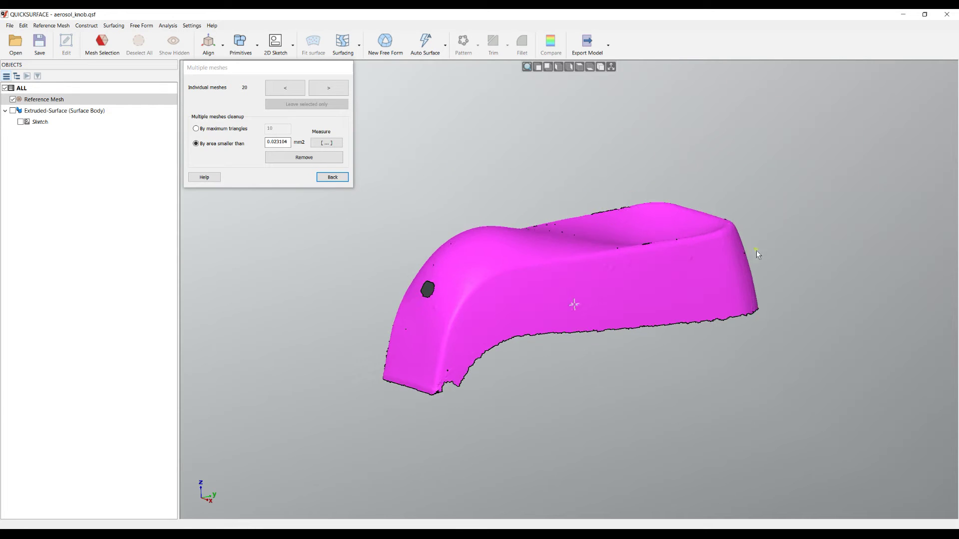
scroll(770, 287, up, 5)
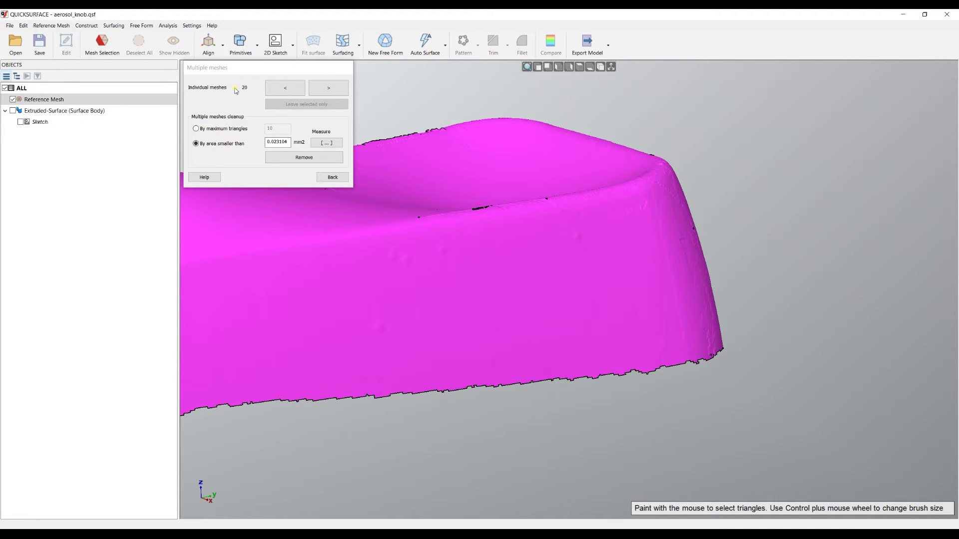
click(336, 90)
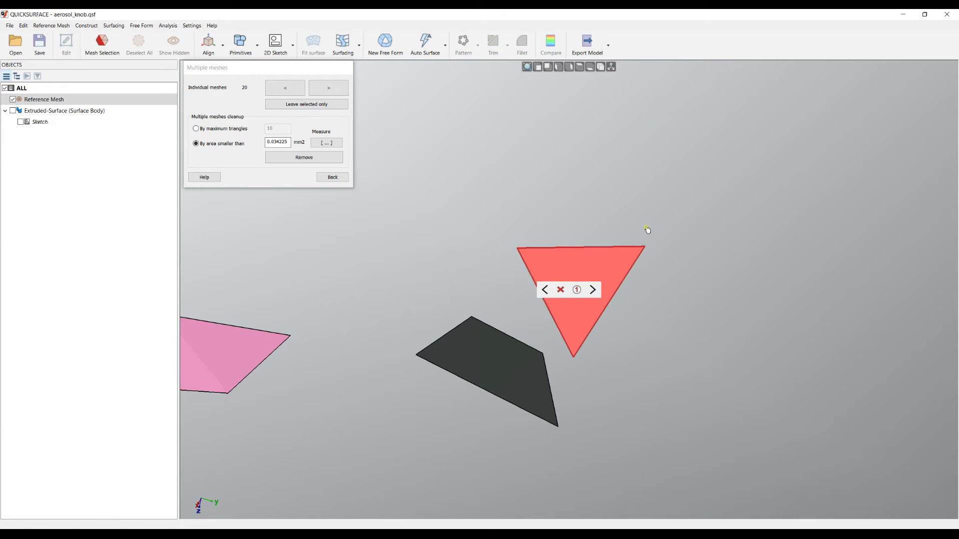
Rotate the view to find fragments and delete the pink floating fragment.
scroll(646, 231, down, 5)
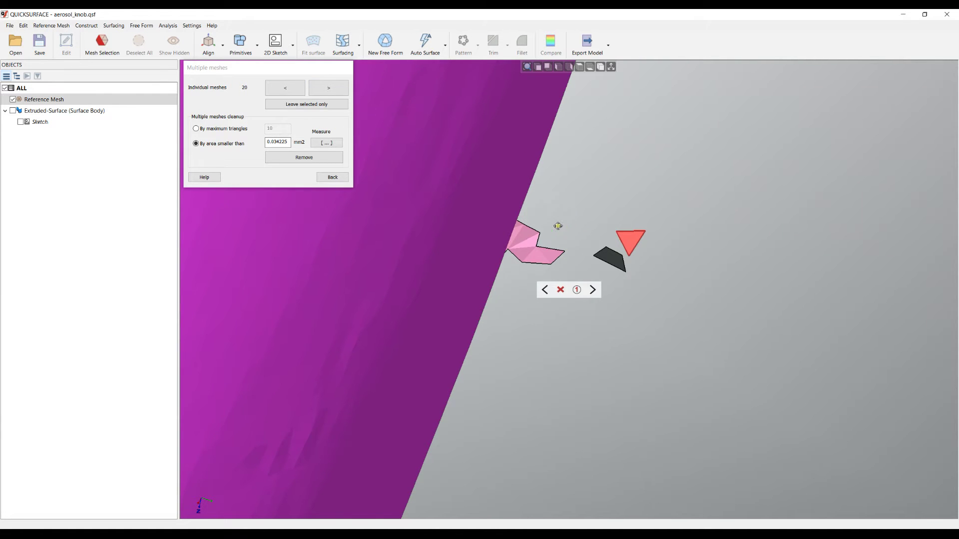
right_drag(557, 225, 526, 223)
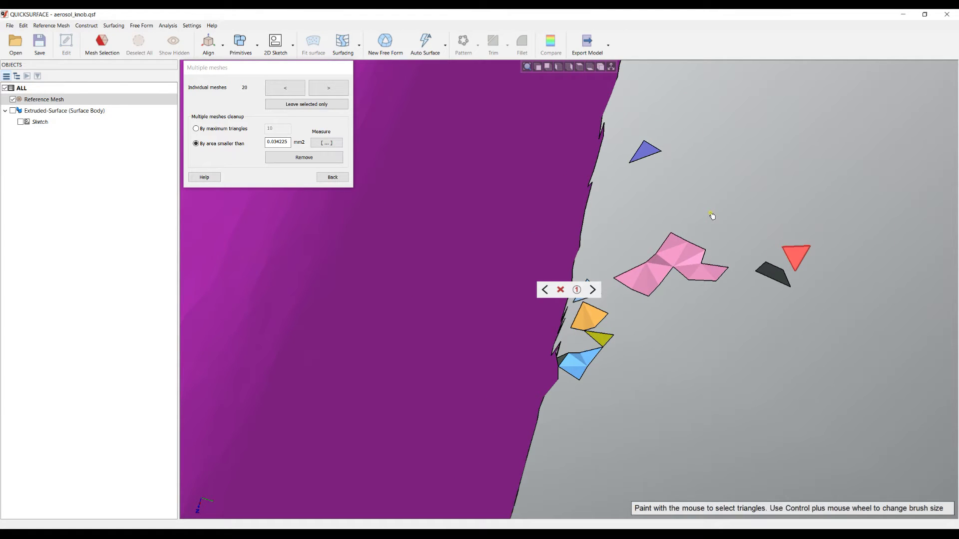
click(746, 215)
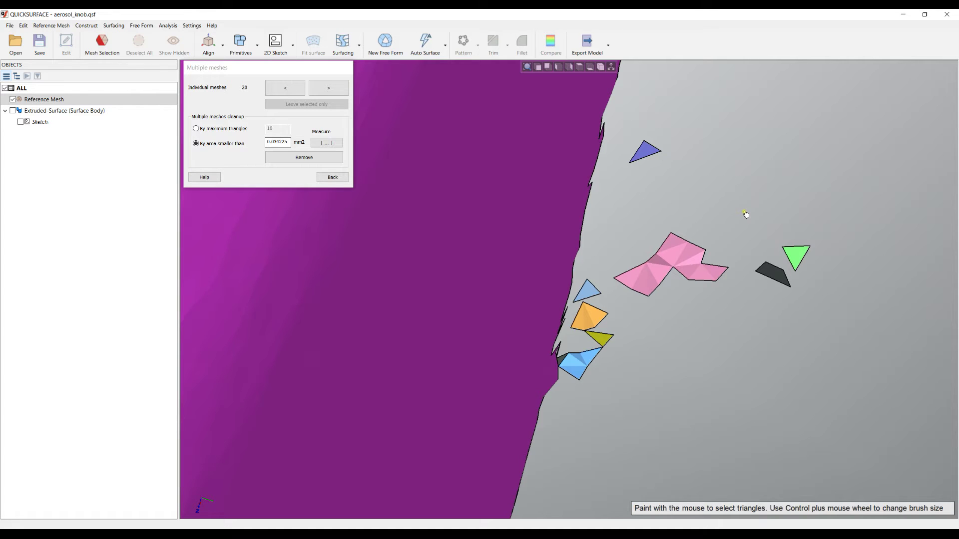
click(680, 257)
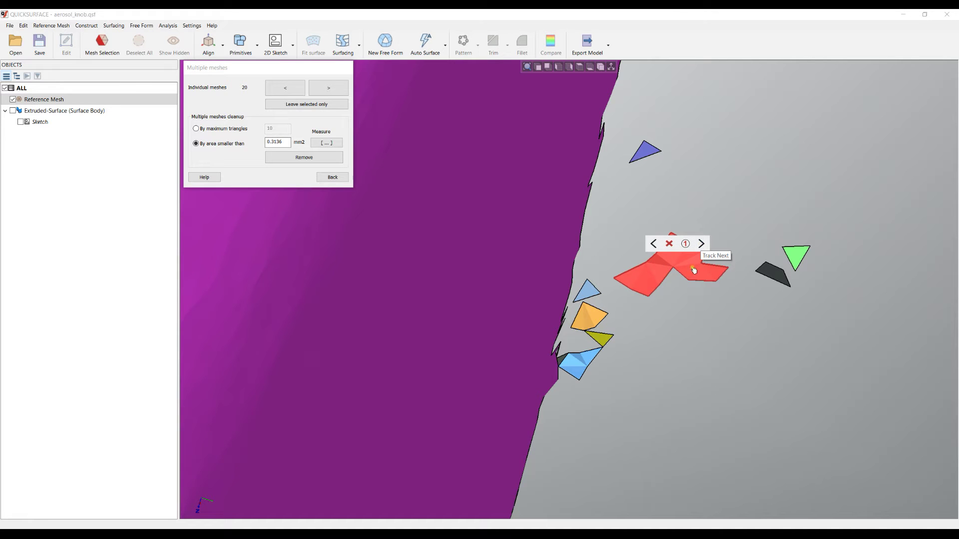
click(670, 244)
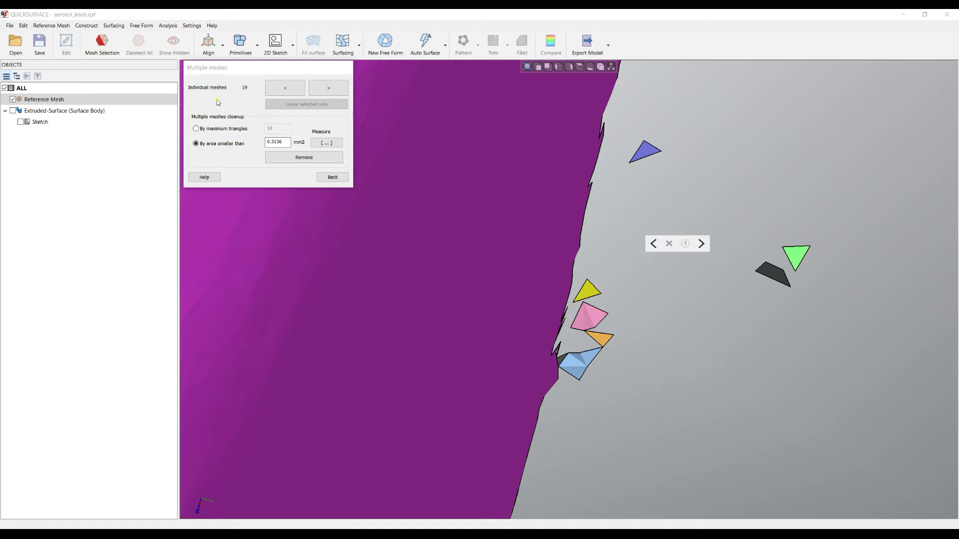
Delete the small yellow fragment and the next pink fragment.
click(589, 292)
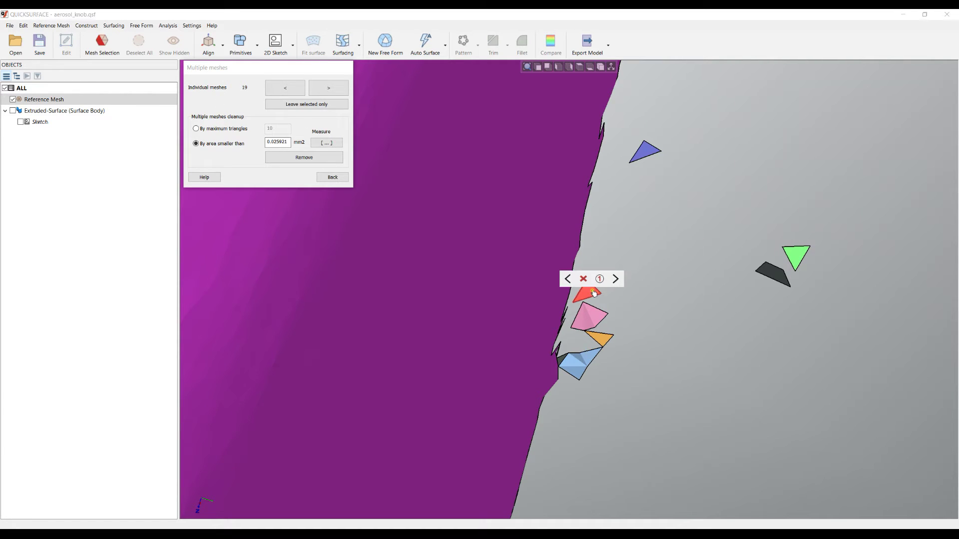
click(583, 279)
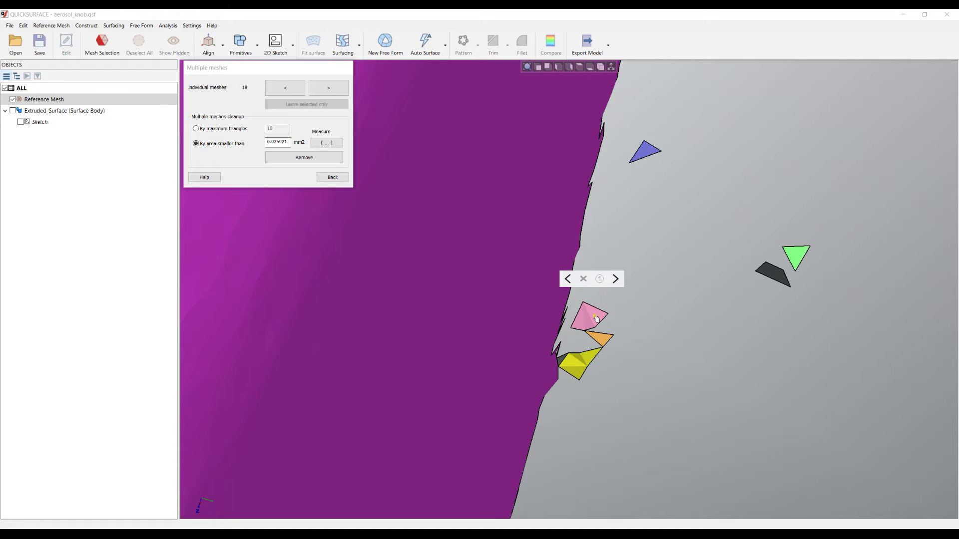
click(596, 319)
click(586, 305)
Step through the remaining small fragments to inspect them.
scroll(660, 253, down, 3)
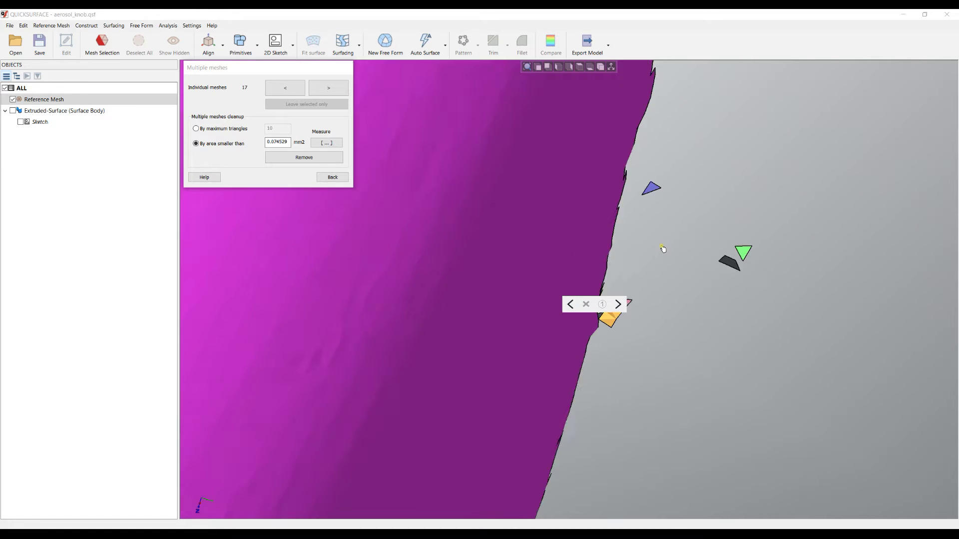
click(618, 304)
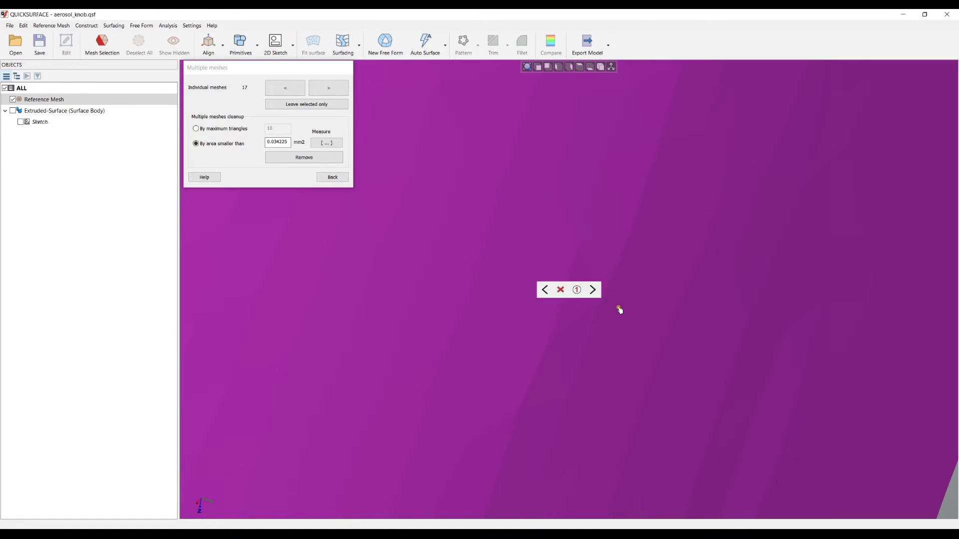
click(590, 291)
click(591, 291)
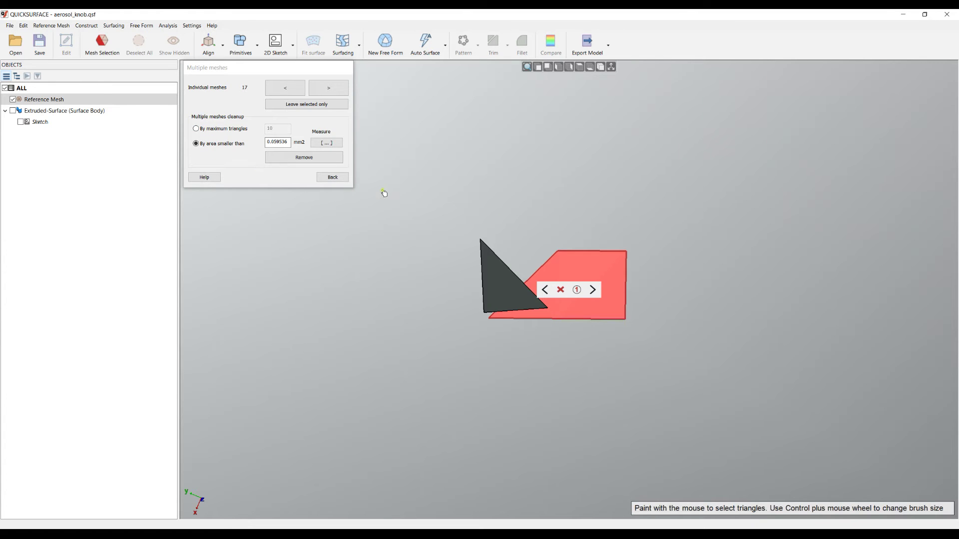
scroll(520, 216, down, 5)
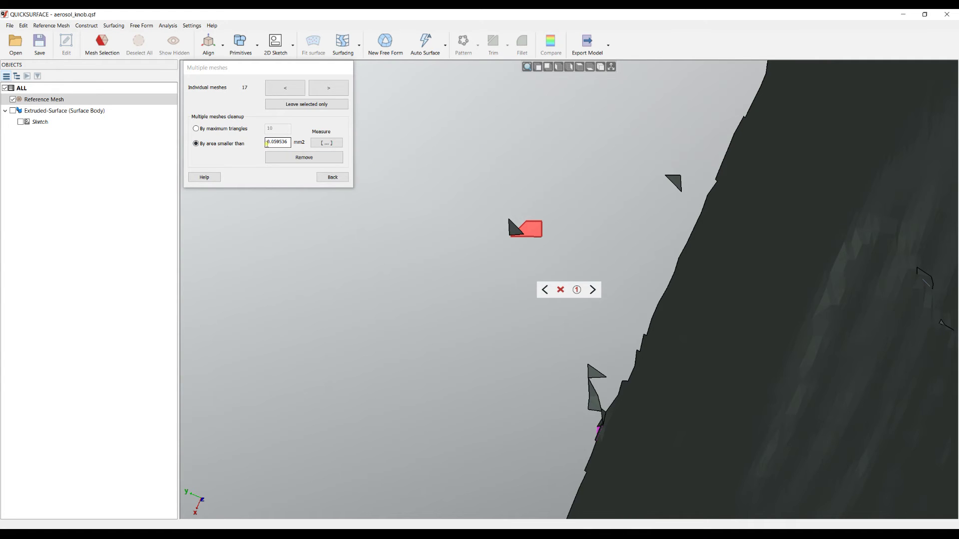
Inspect small fragments, then remove all pieces under 0.026896 mm2, leaving 12 meshes.
click(540, 184)
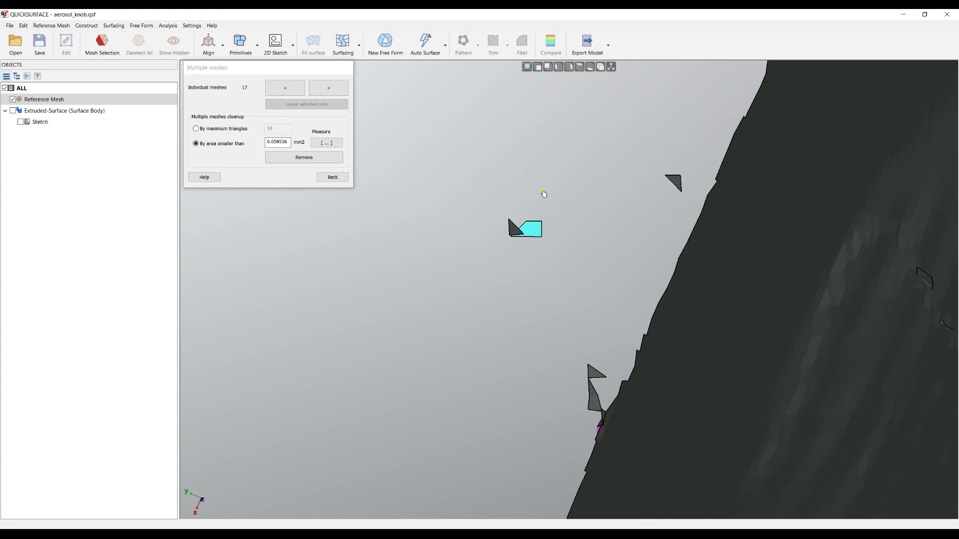
click(672, 191)
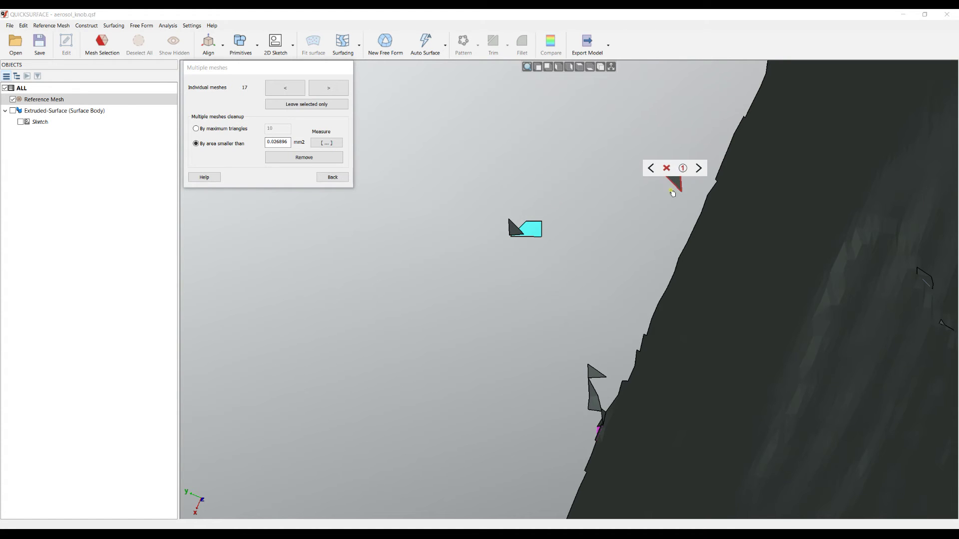
click(484, 213)
scroll(487, 214, down, 5)
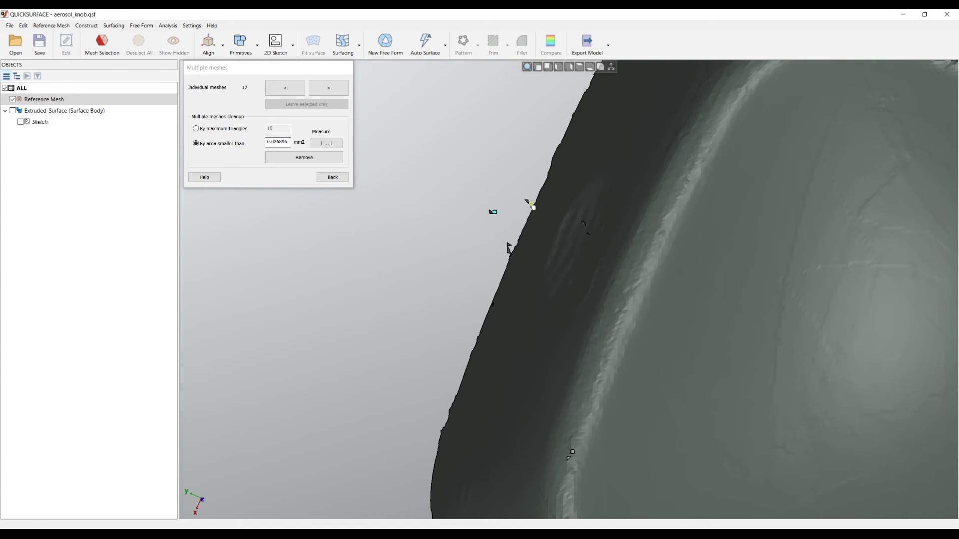
scroll(532, 206, up, 3)
click(527, 199)
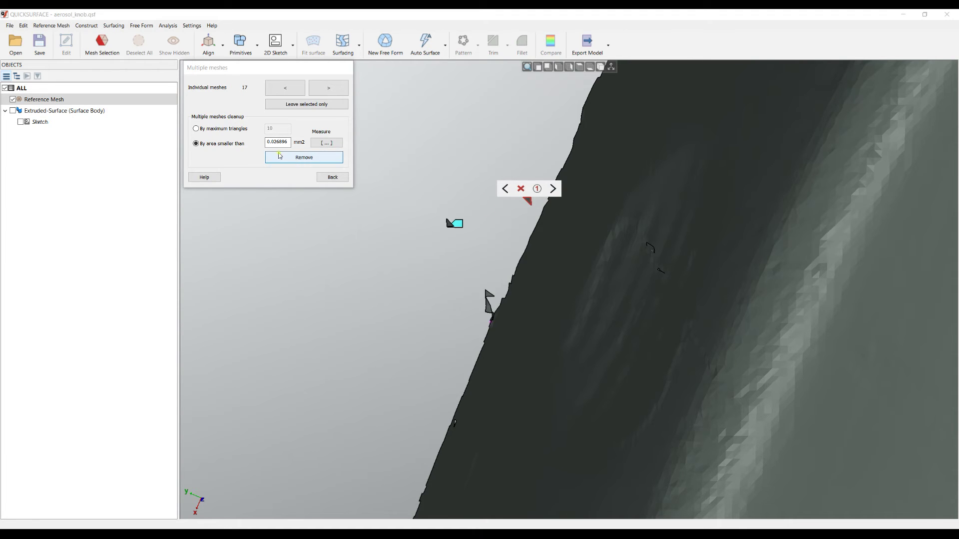
click(306, 159)
click(303, 158)
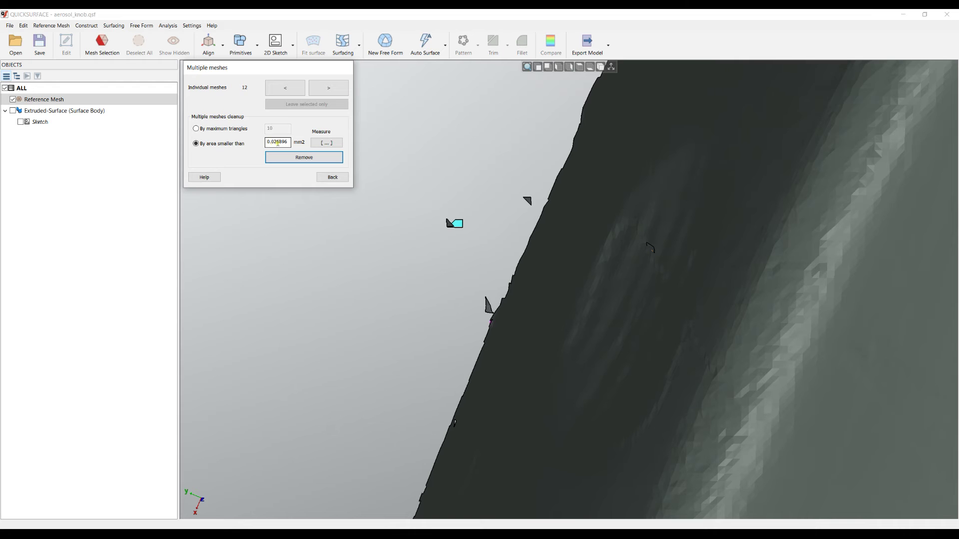
Try removing fragments under 0.1 mm2, then undo back to 12 meshes.
drag(271, 143, 299, 145)
text(1)
click(302, 157)
click(23, 25)
click(44, 38)
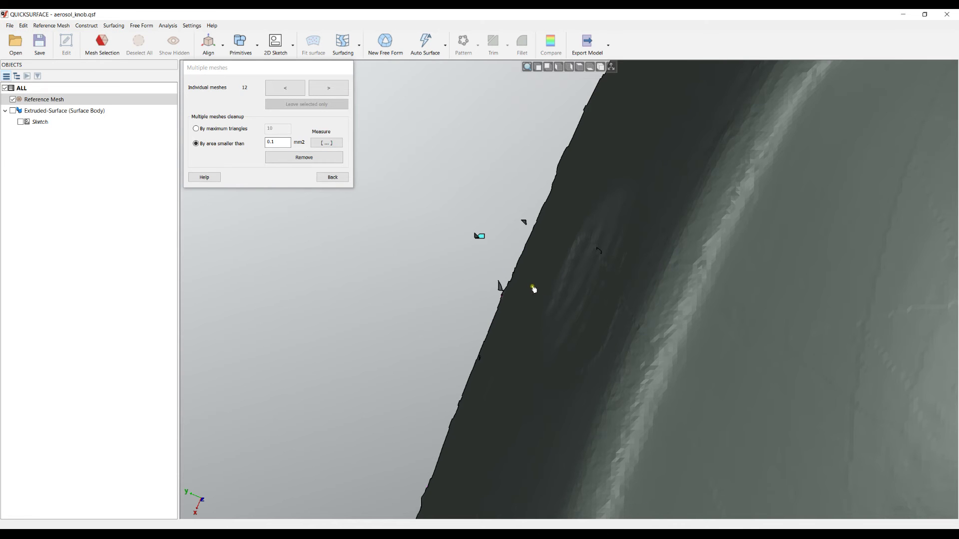
Measure fragment areas and remove everything under 0.465 mm2, leaving 3 meshes.
scroll(532, 232, up, 3)
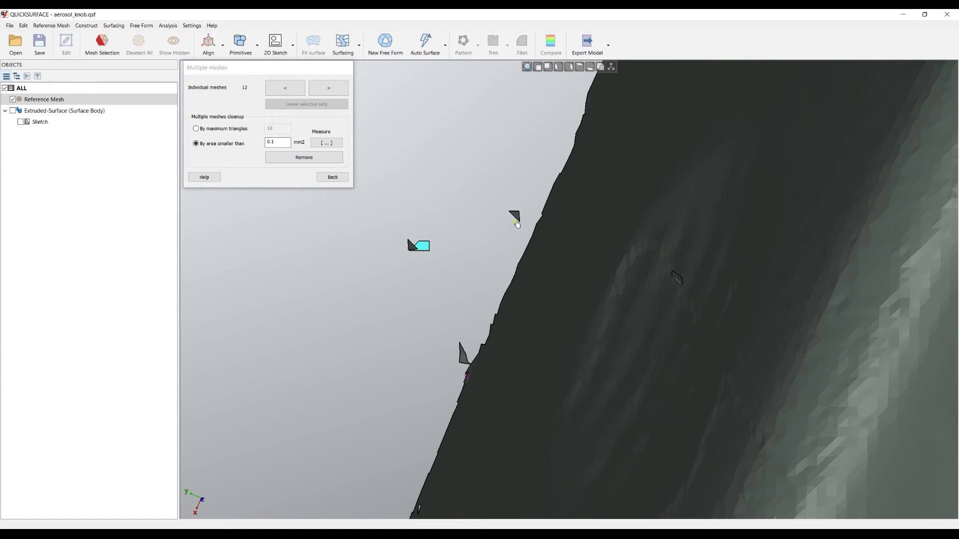
click(325, 145)
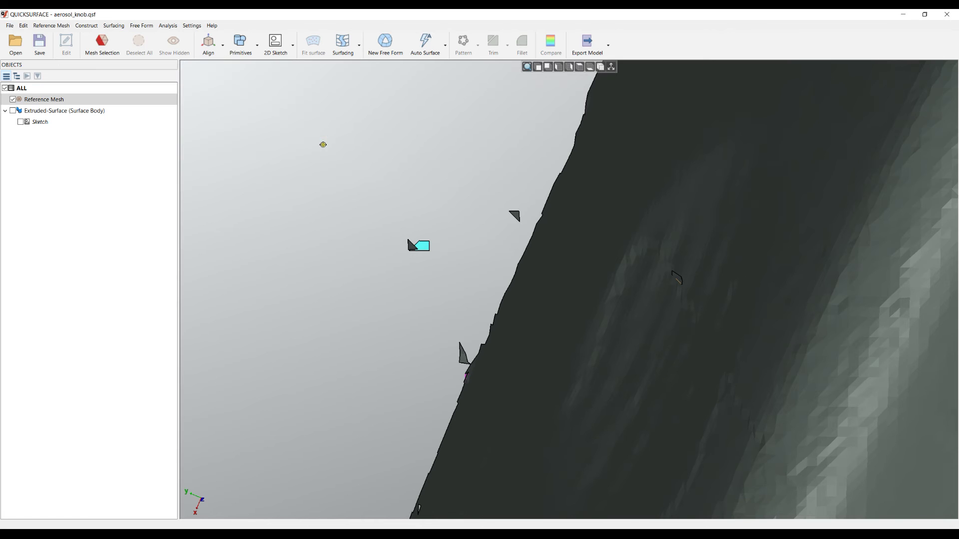
drag(507, 204, 523, 229)
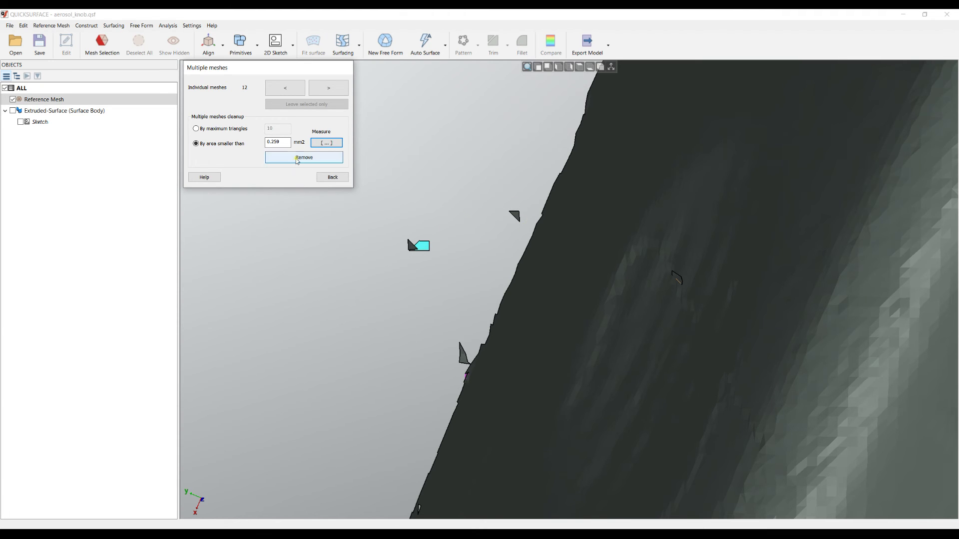
click(326, 143)
drag(418, 246, 434, 258)
click(304, 158)
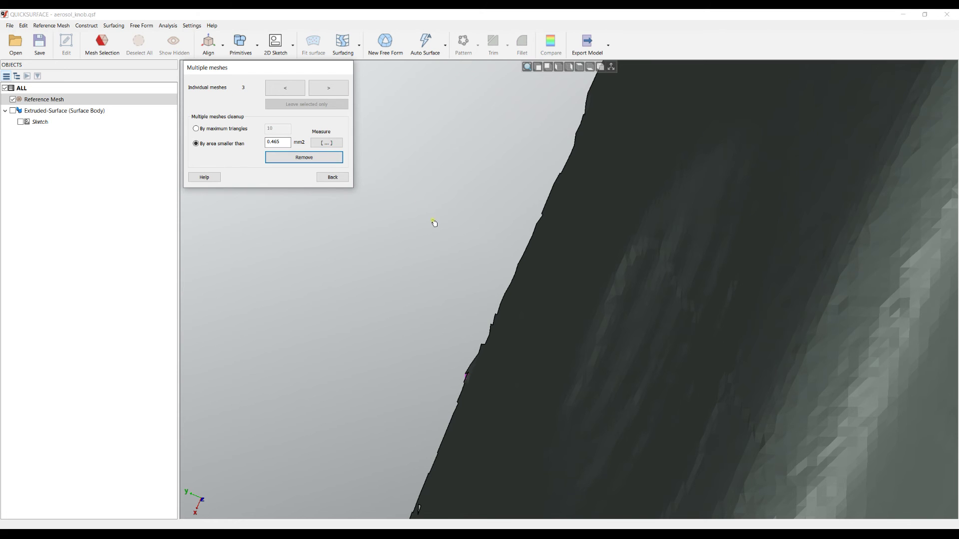
right_drag(434, 225, 436, 230)
scroll(436, 230, down, 5)
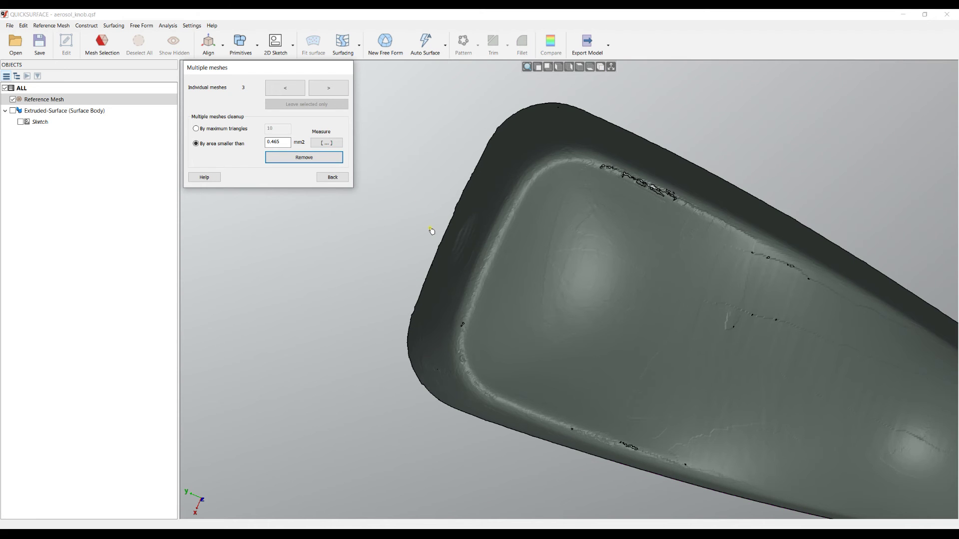
Orbit the knob and step through the individual mesh pieces to inspect them.
right_drag(505, 300, 519, 141)
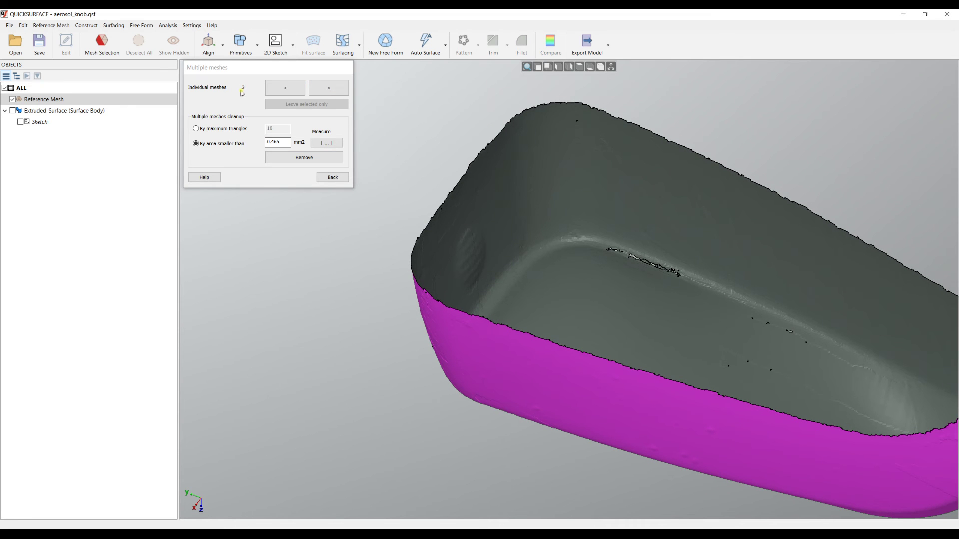
click(338, 91)
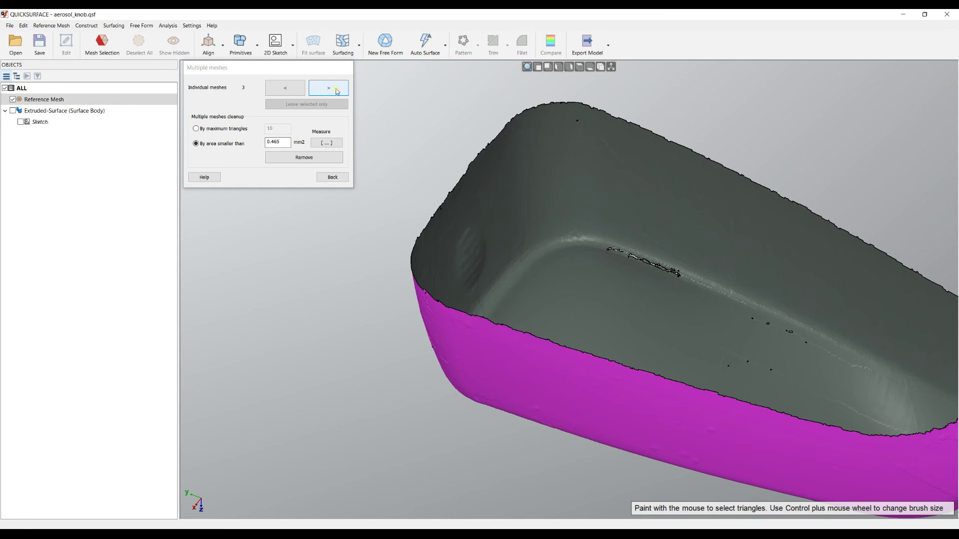
click(337, 90)
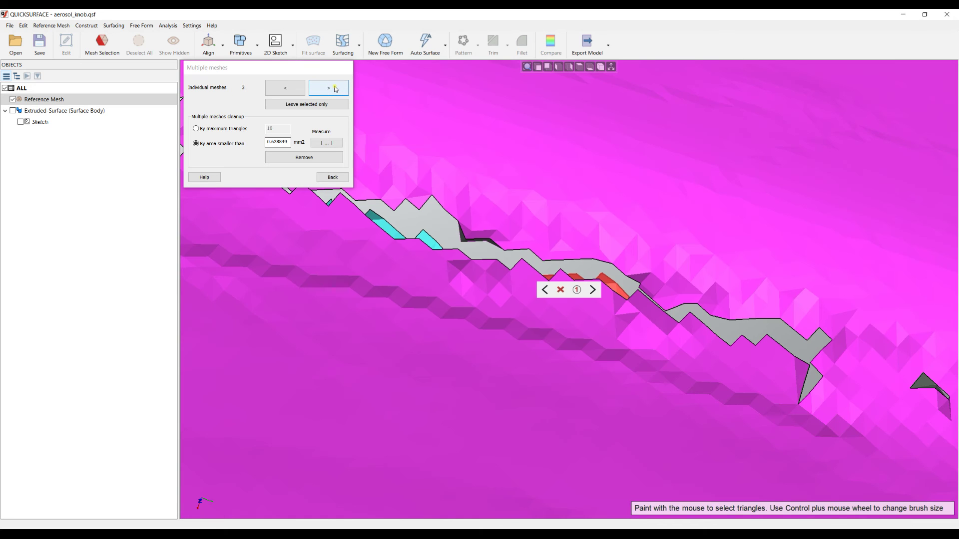
mouse_move(499, 318)
right_down()
mouse_move(502, 377)
mouse_move(481, 430)
mouse_move(437, 465)
mouse_move(430, 457)
right_up()
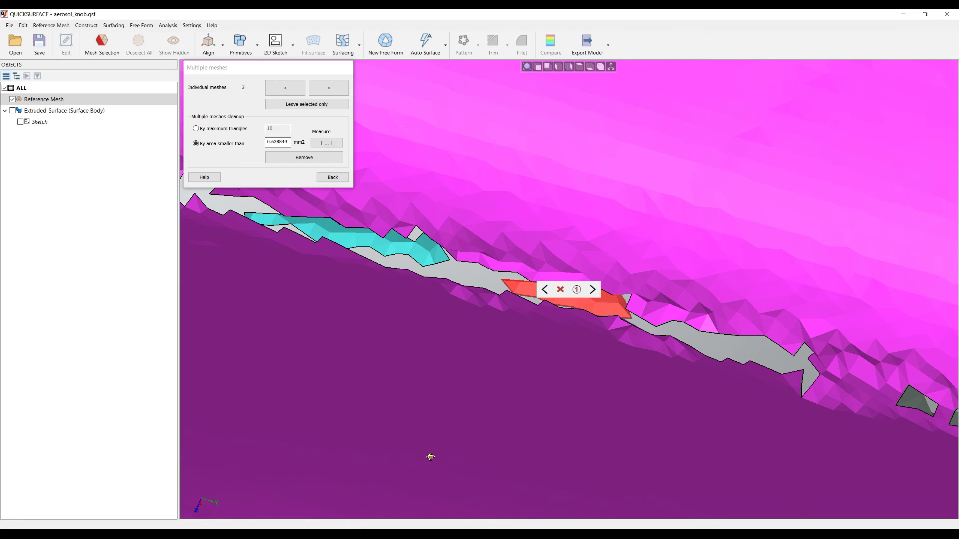
click(432, 255)
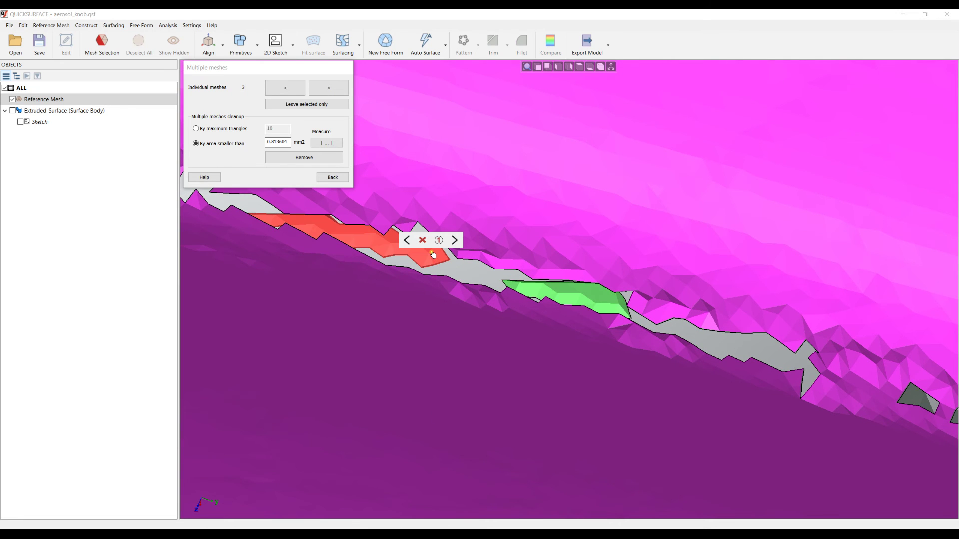
click(482, 275)
Undo the last removal from the Edit menu, restoring 12 individual meshes.
click(24, 25)
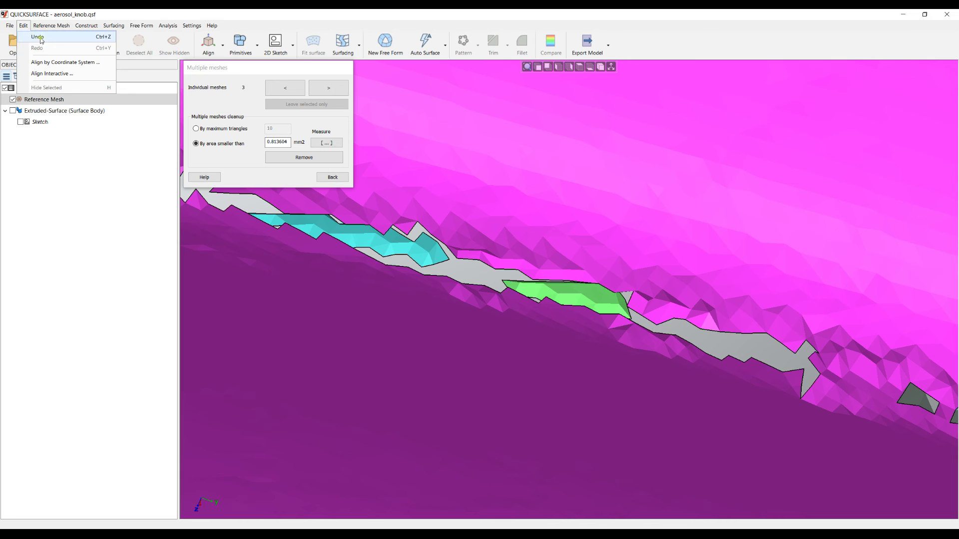
click(38, 37)
scroll(548, 267, down, 5)
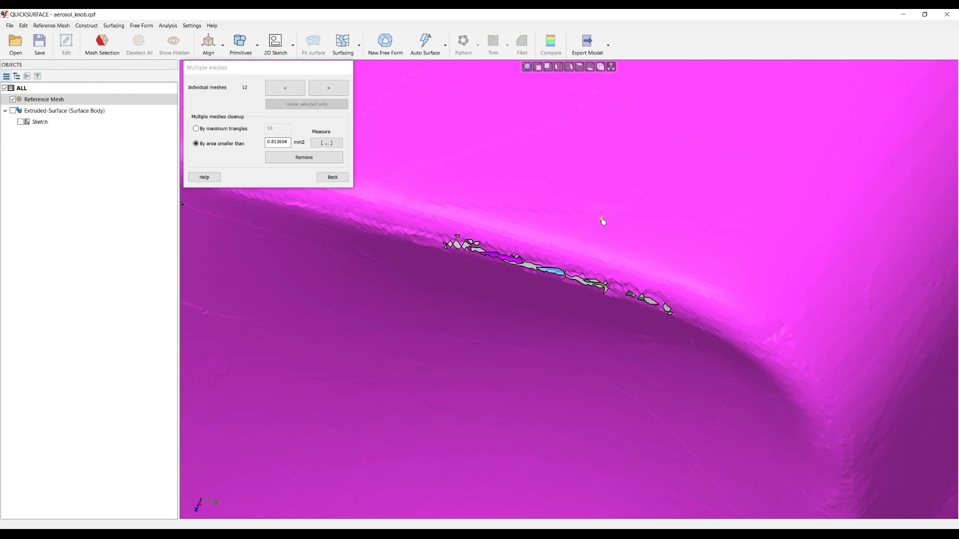
Keep only the selected main knob body, leaving one mesh with 47 holes.
scroll(602, 222, down, 6)
right_drag(587, 259, 556, 264)
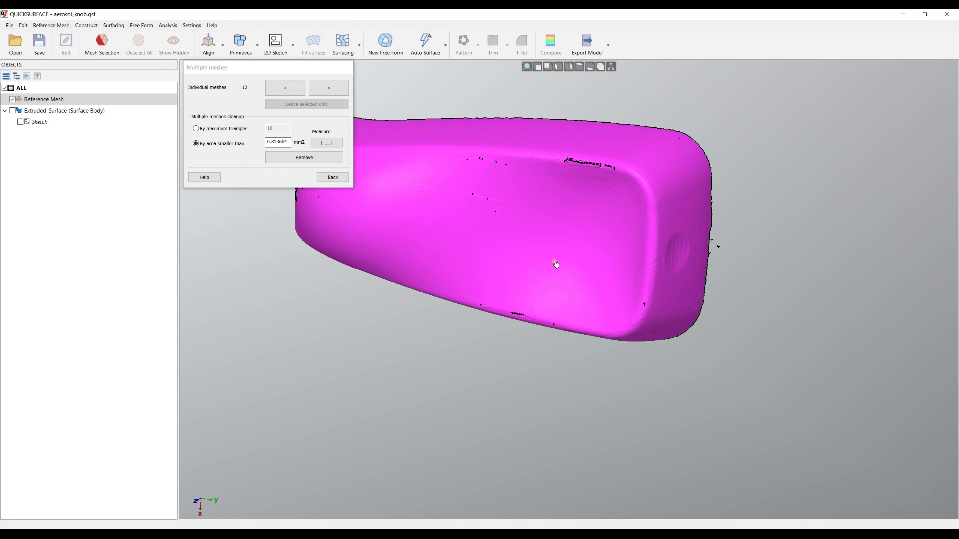
click(662, 194)
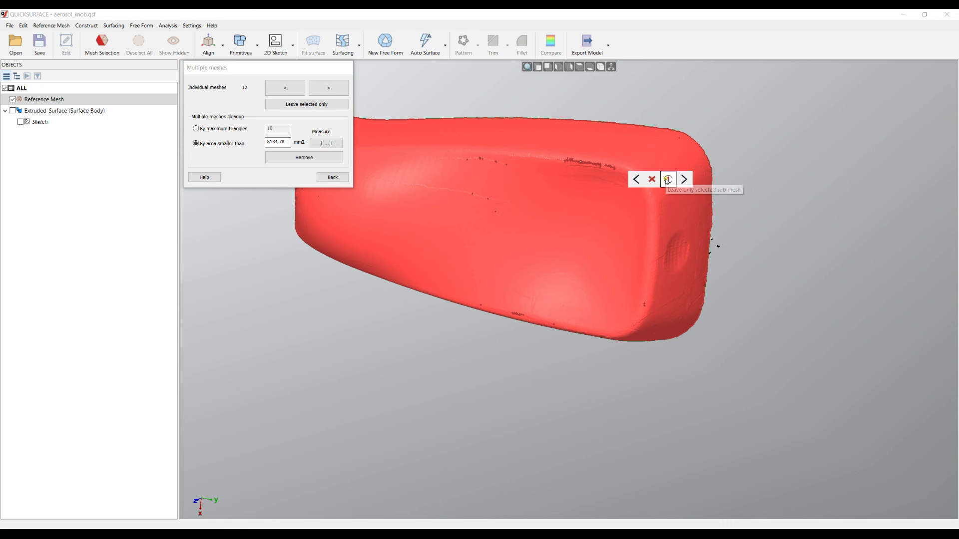
click(667, 179)
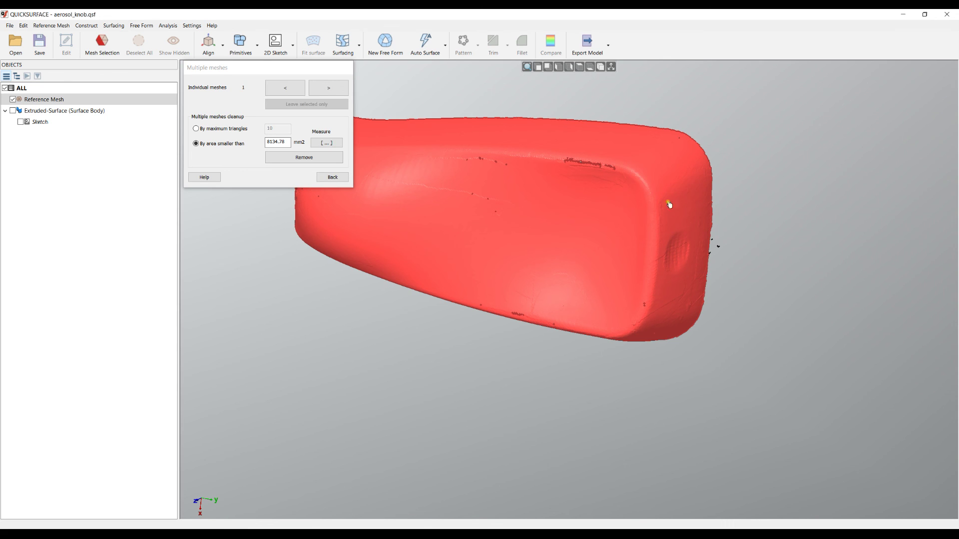
click(333, 178)
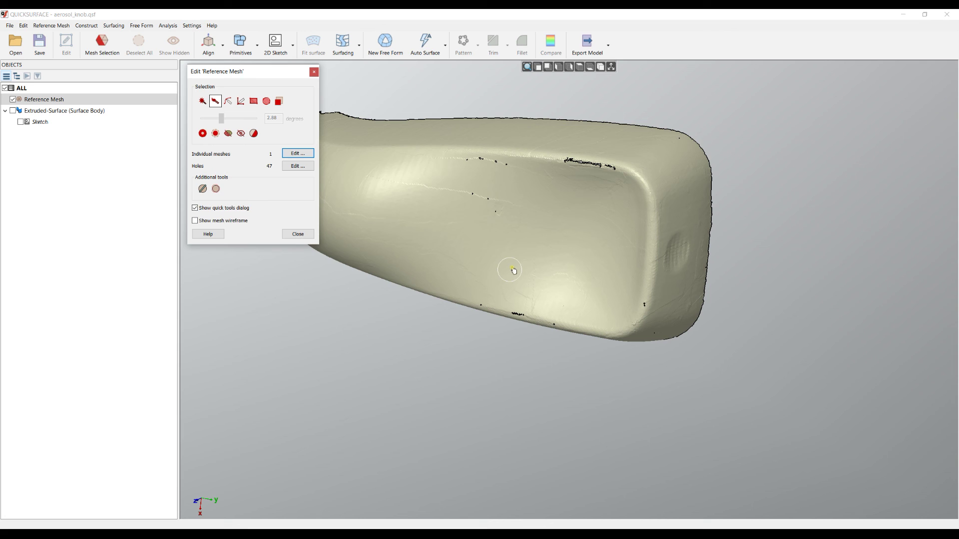